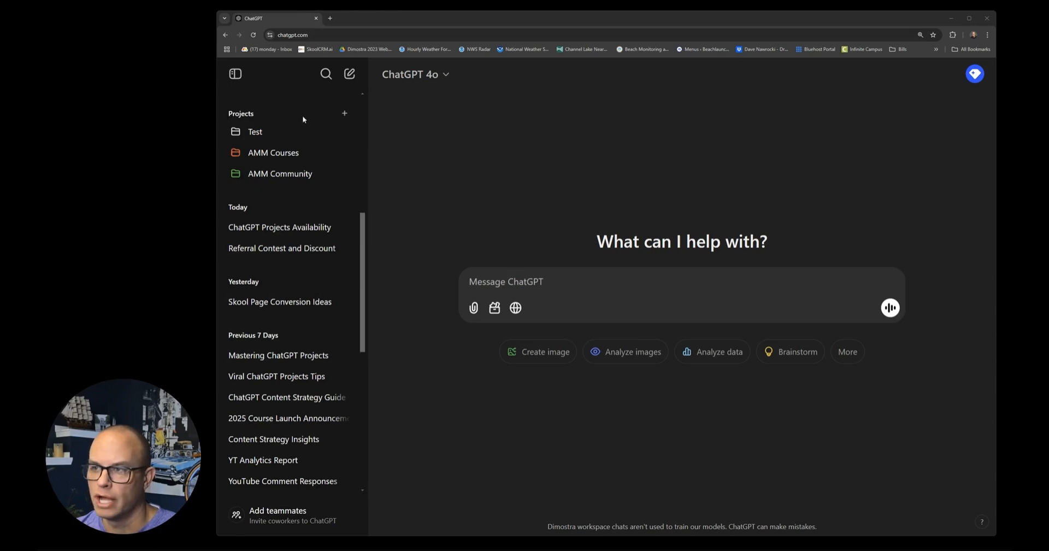
# Ask ChatGPT in a new chat "how do I get access to chatgpt projects".
pyautogui.click(556, 282)
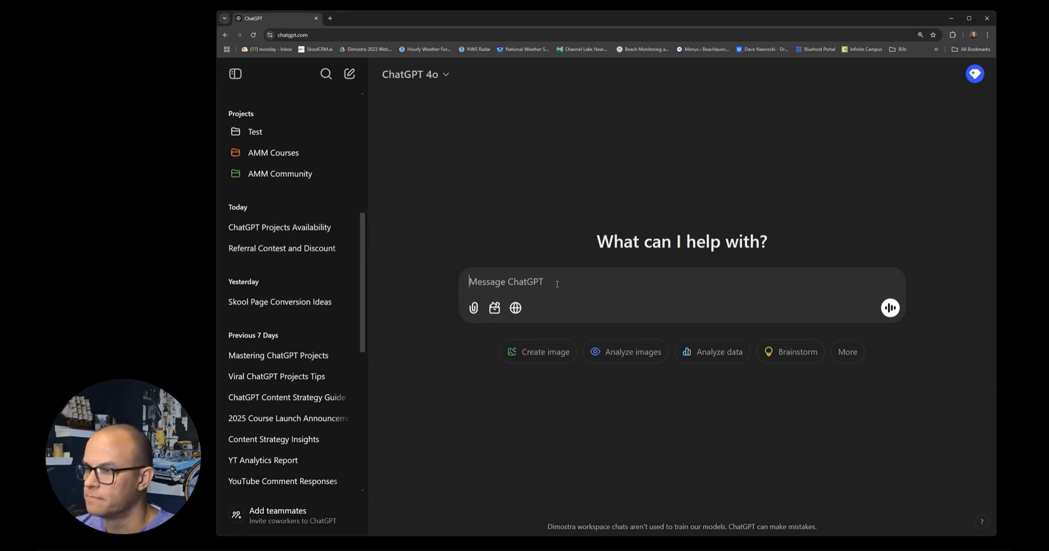
pyautogui.write('how do I ')
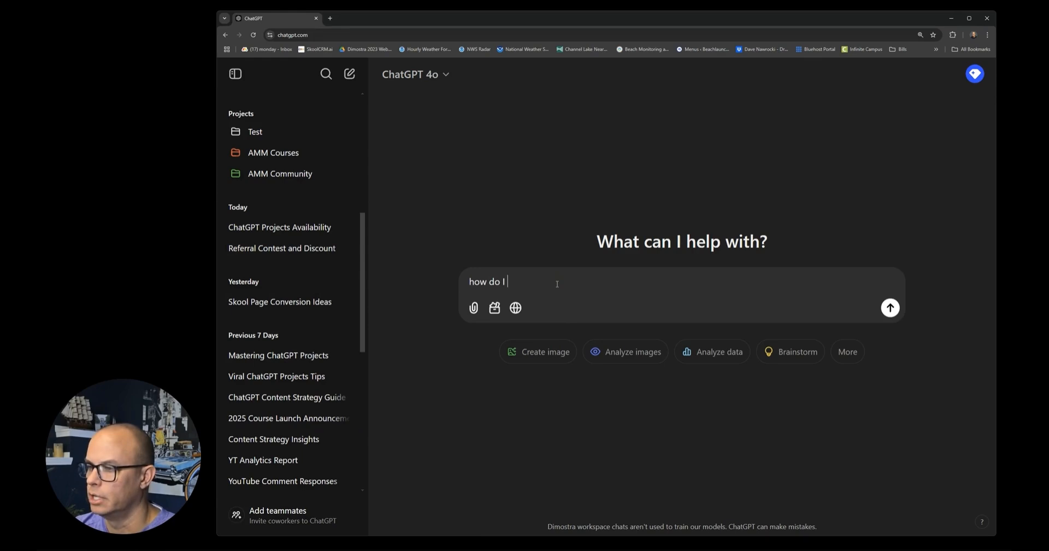
pyautogui.write('get access to ')
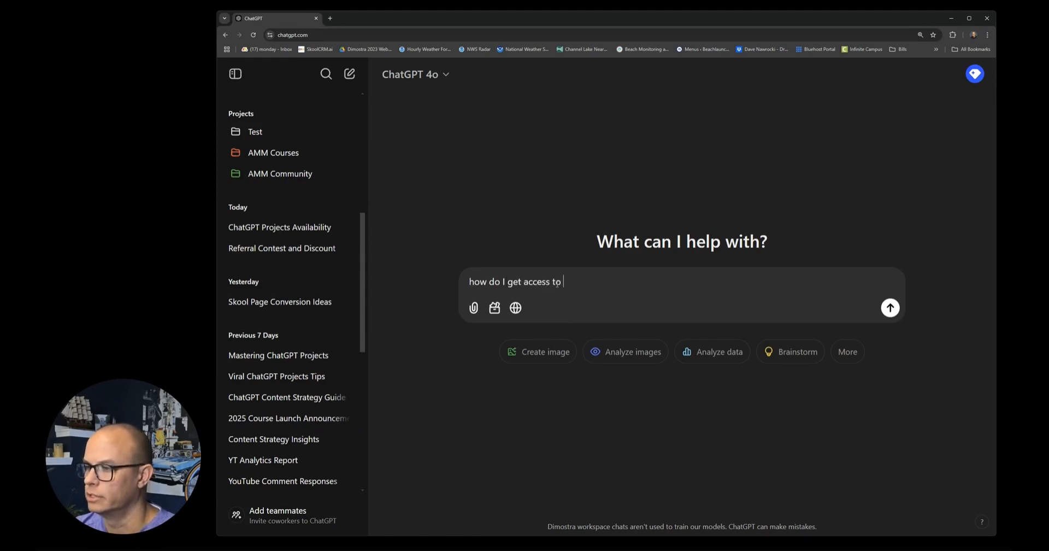
pyautogui.write('chat')
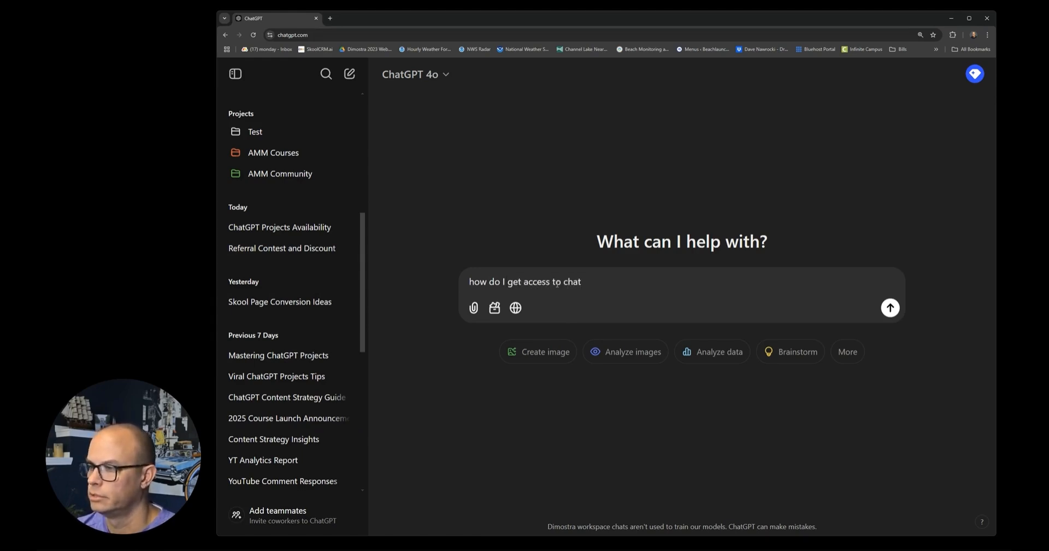
pyautogui.write('gpt projec')
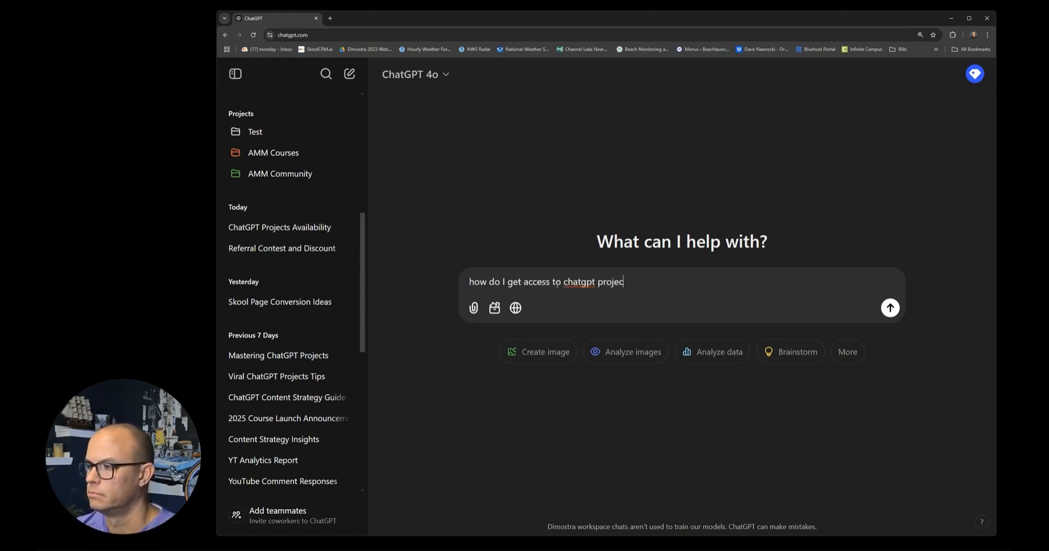
pyautogui.write('ts')
pyautogui.press('Return')
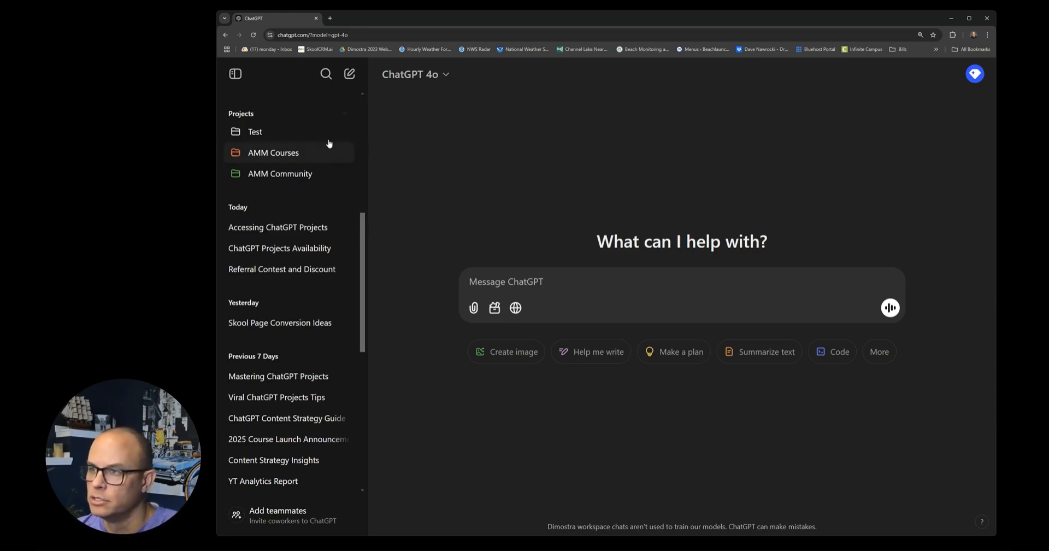
# Create a new project named "Campaign".
pyautogui.click(343, 113)
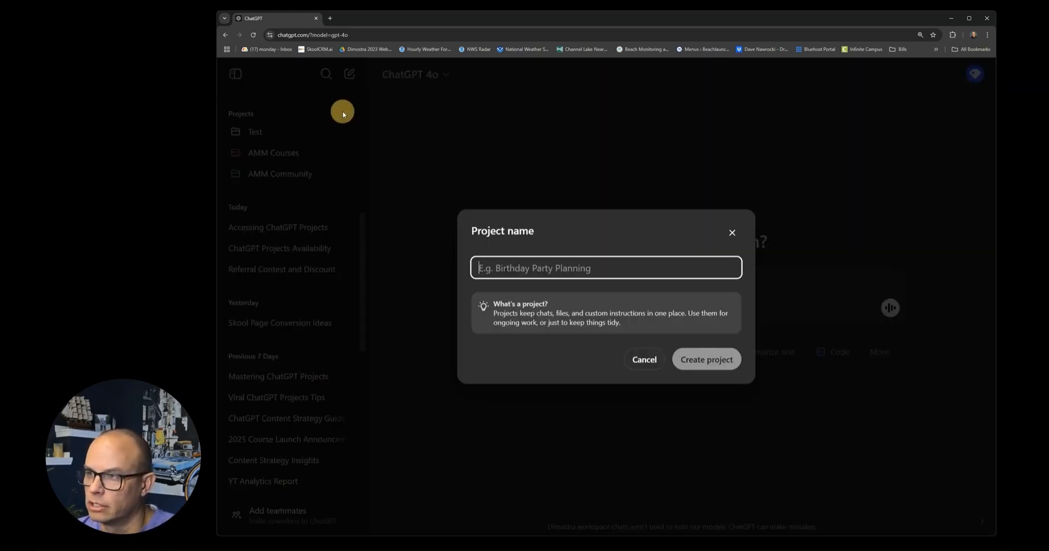
pyautogui.click(575, 265)
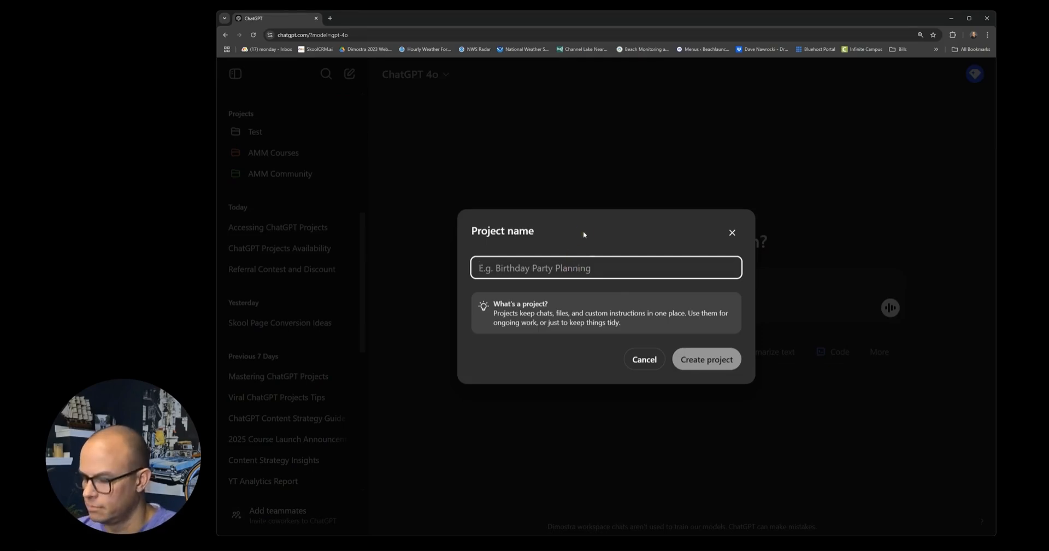
pyautogui.write('Campaign')
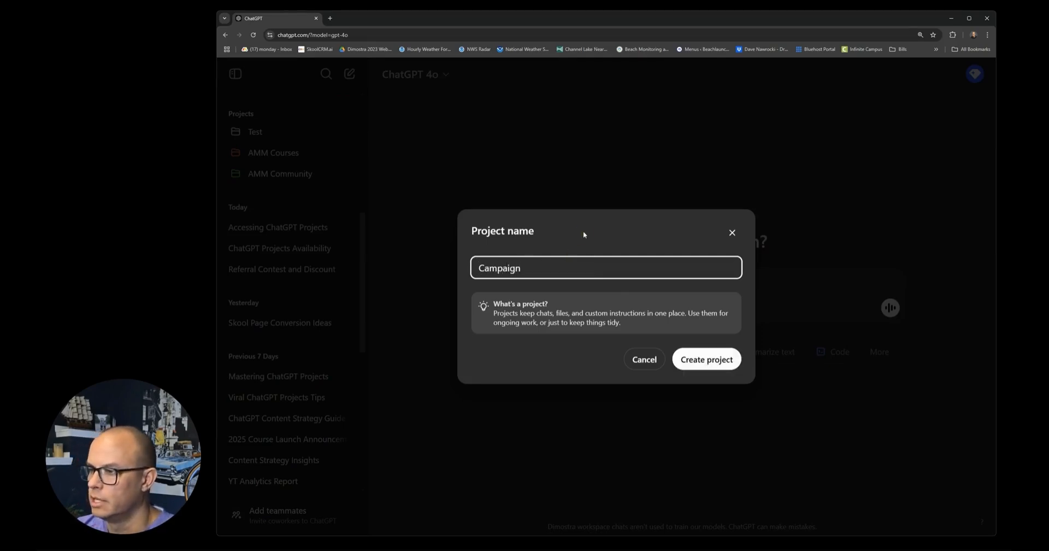
pyautogui.press('Return')
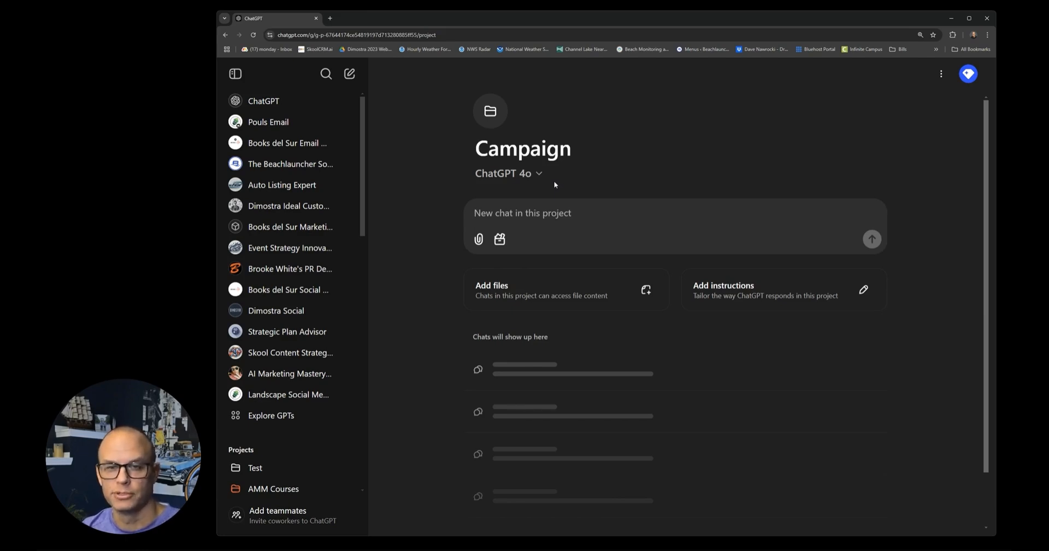
# Change the Campaign project's folder icon colour to indigo blue.
pyautogui.click(497, 116)
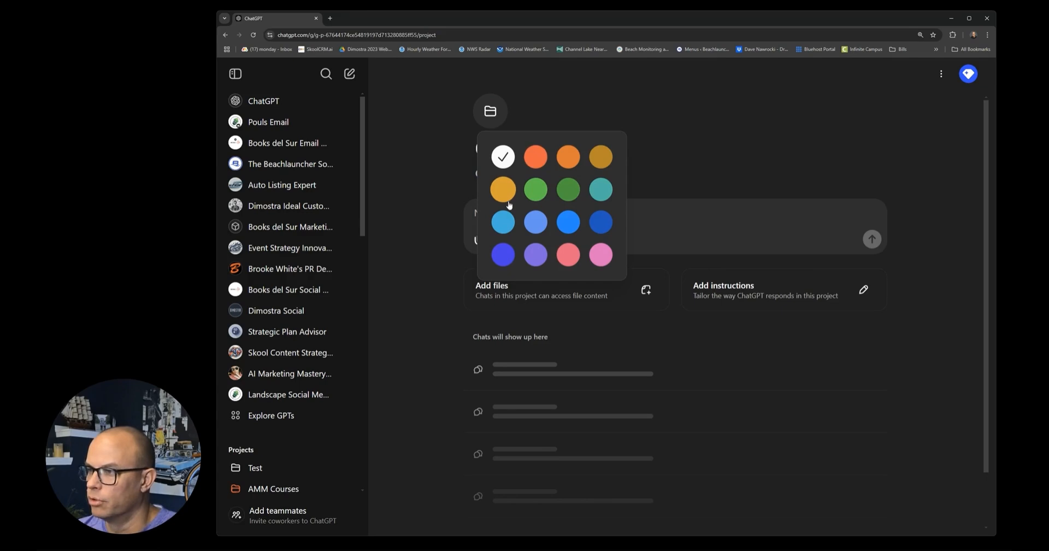
pyautogui.click(503, 254)
pyautogui.click(622, 99)
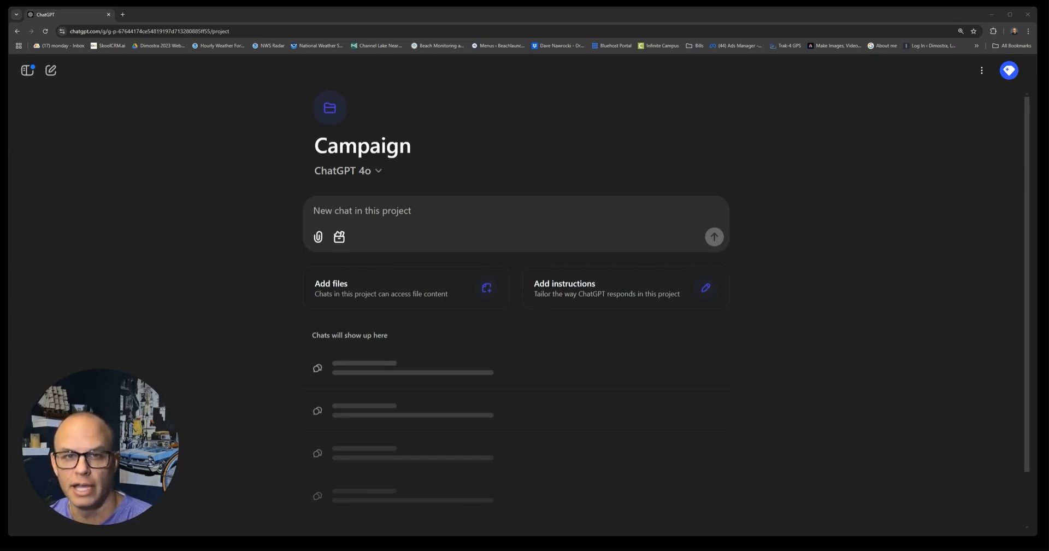
# Add "Ideal Customer Profile for a AI Marketing Mastery.docx" from the Avatar Docs folder to the project files, and look through the document's contents.
pyautogui.click(411, 290)
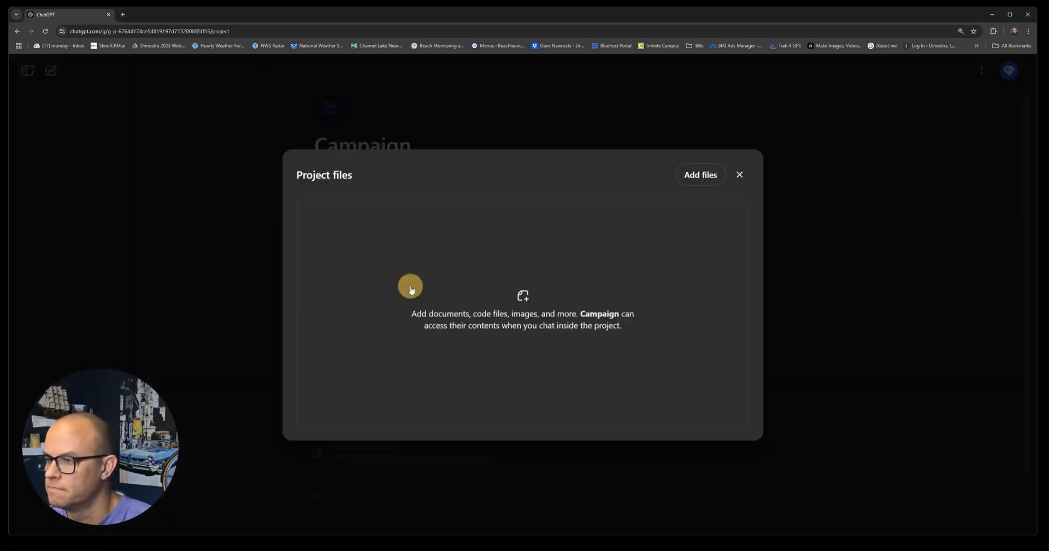
pyautogui.click(699, 175)
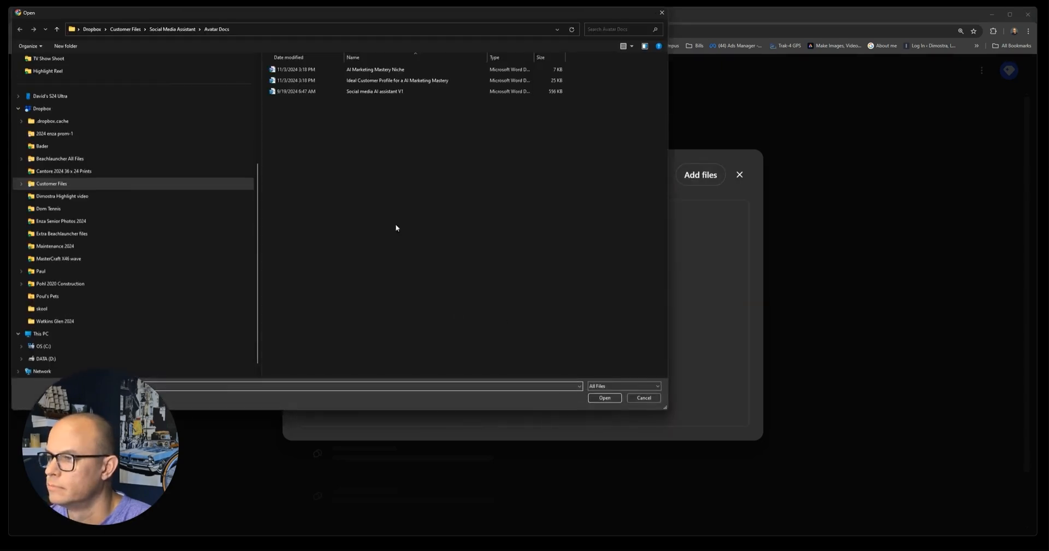
pyautogui.click(382, 81)
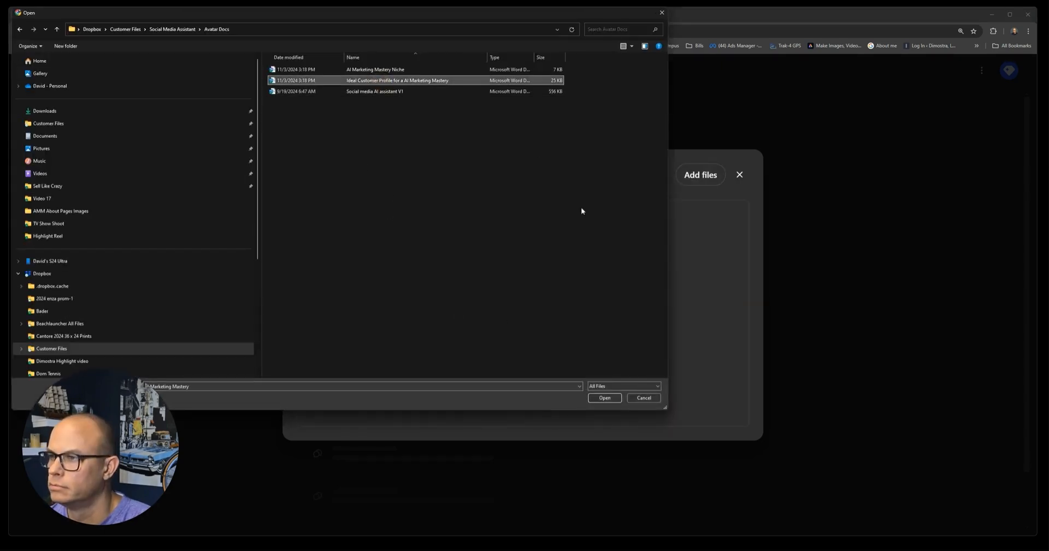
pyautogui.click(603, 397)
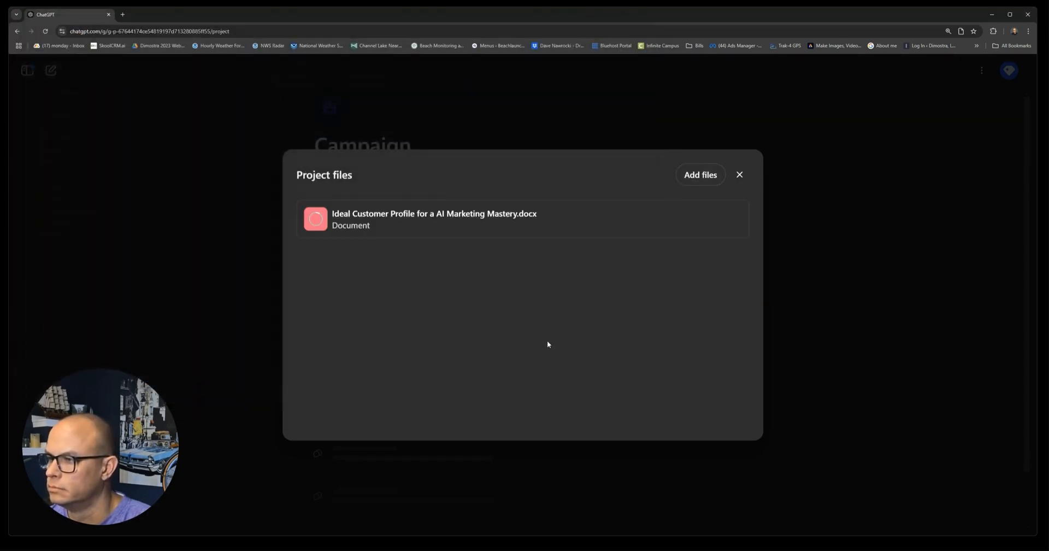
pyautogui.click(740, 174)
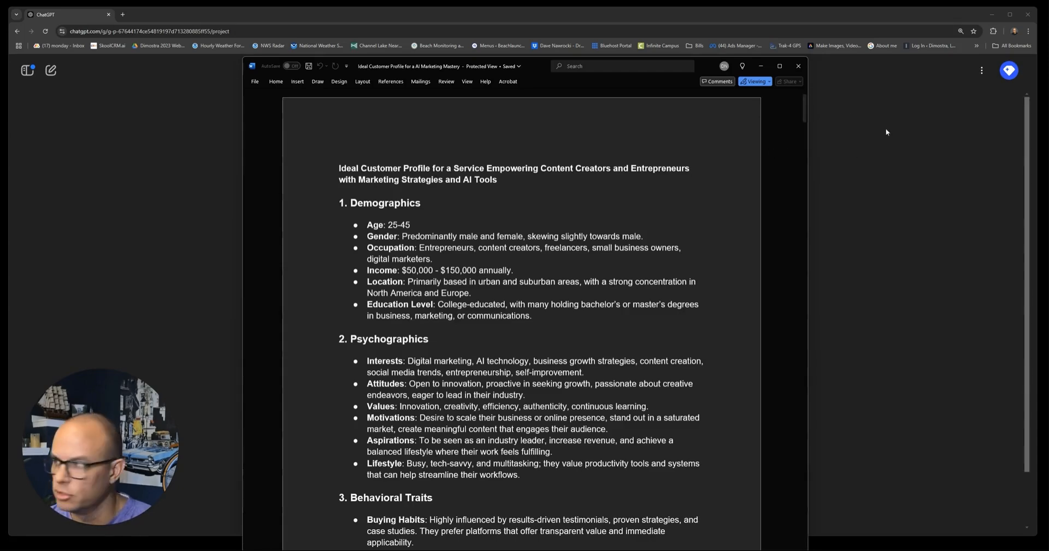
pyautogui.moveTo(804, 106); pyautogui.dragTo(804, 520)
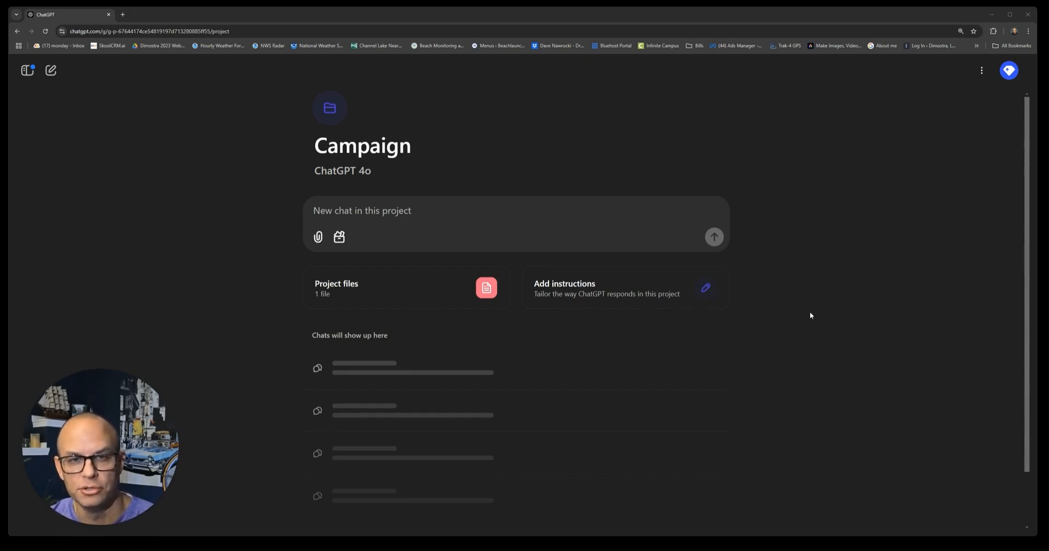
# Paste the copied "Project Instructions for ChatGPT" text into the project's instructions, review it, and save.
pyautogui.click(705, 287)
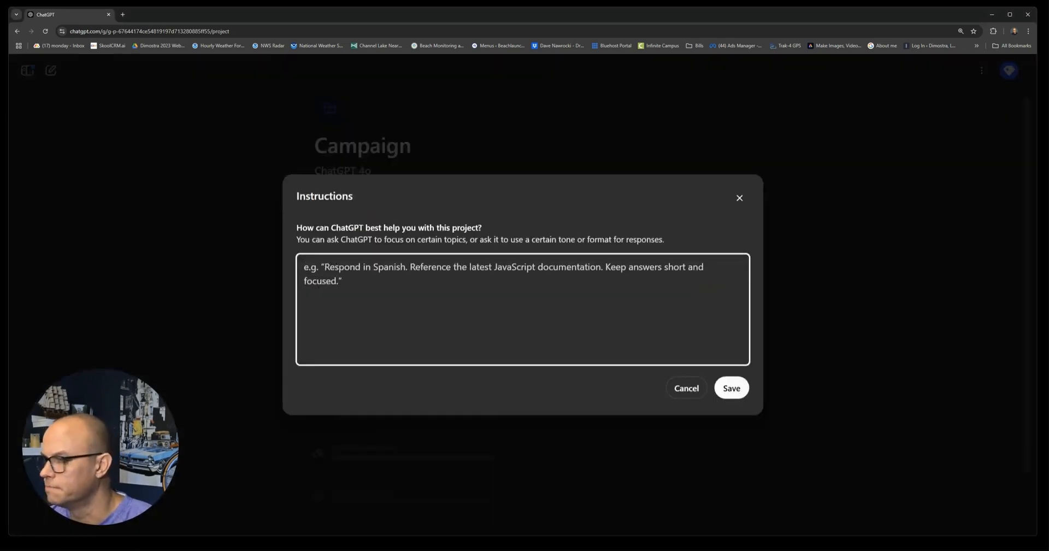
pyautogui.rightClick(430, 264)
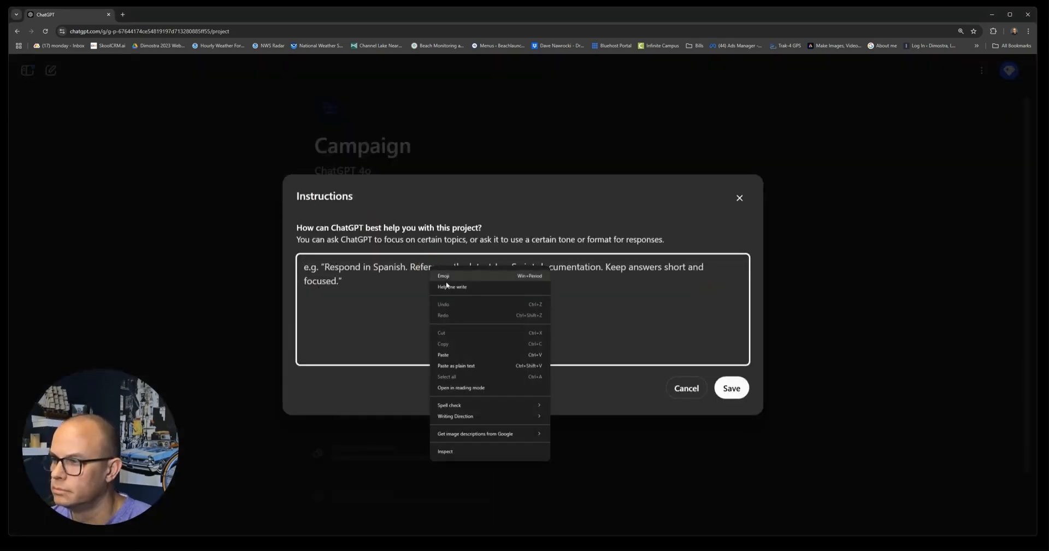
pyautogui.click(459, 351)
pyautogui.moveTo(746, 355); pyautogui.dragTo(798, 265)
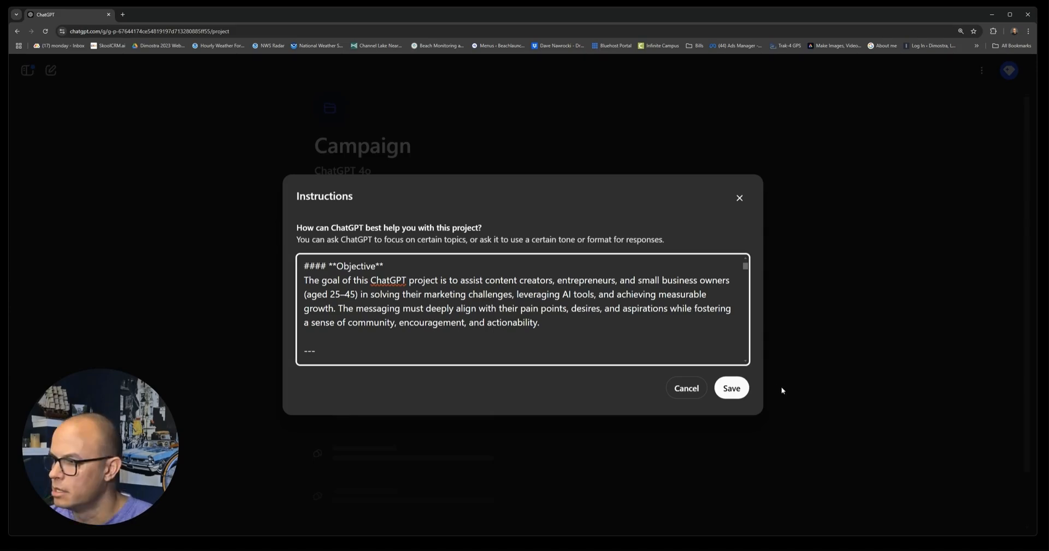
pyautogui.click(731, 388)
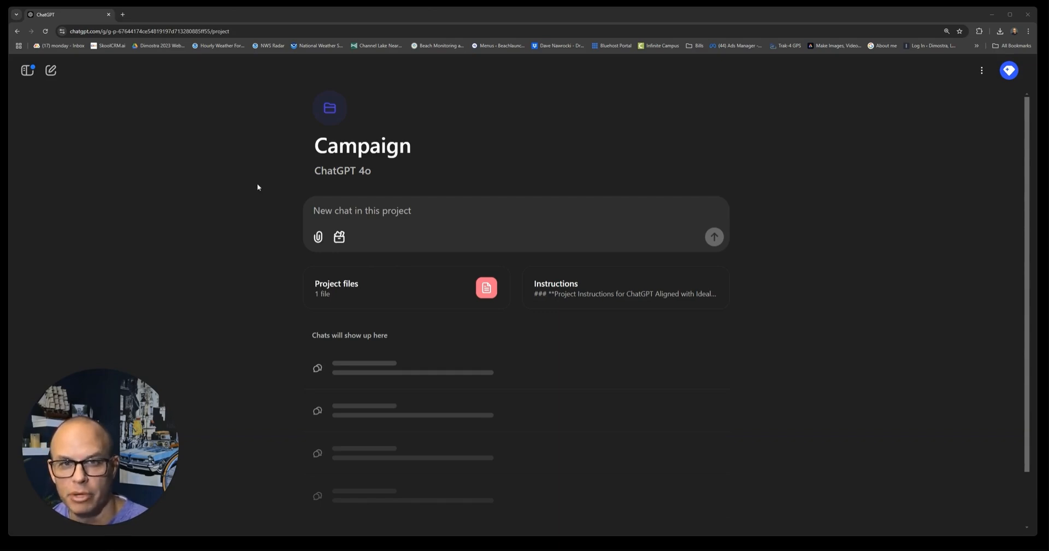
# Add "AI Marketing Mastery Offer 2024 December.docx" from the Downloads folder to the project files.
pyautogui.click(455, 294)
pyautogui.click(698, 175)
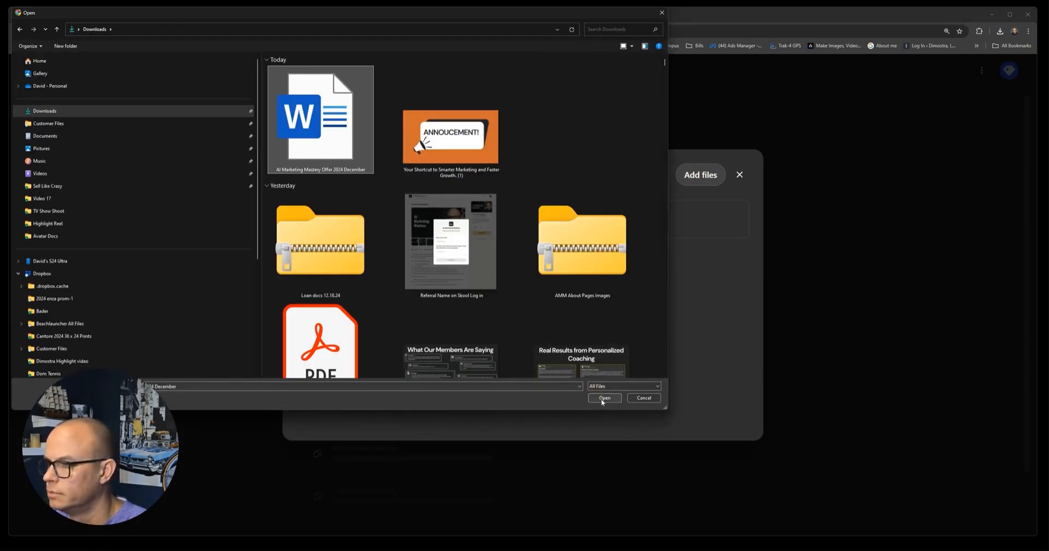
pyautogui.click(603, 397)
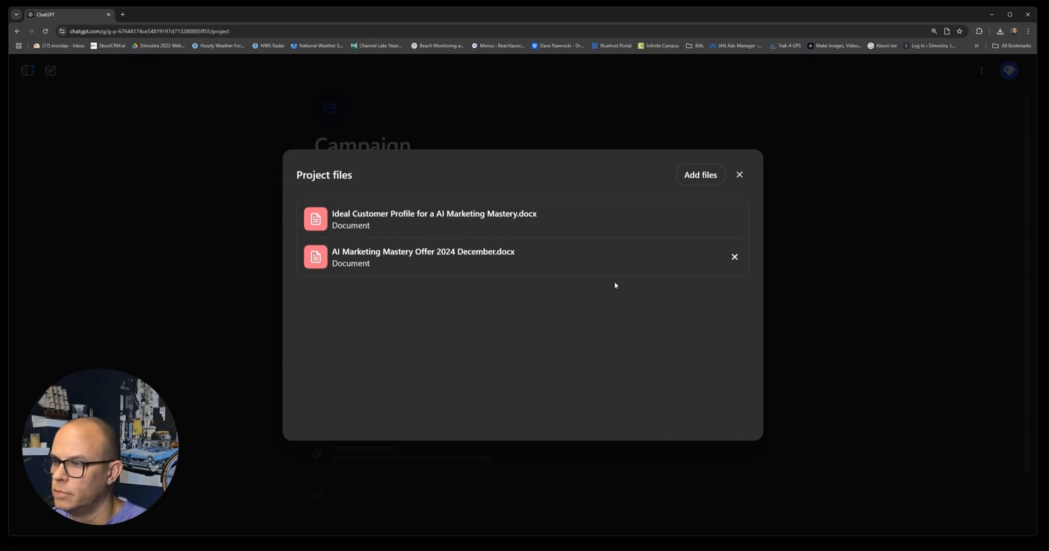
pyautogui.click(740, 174)
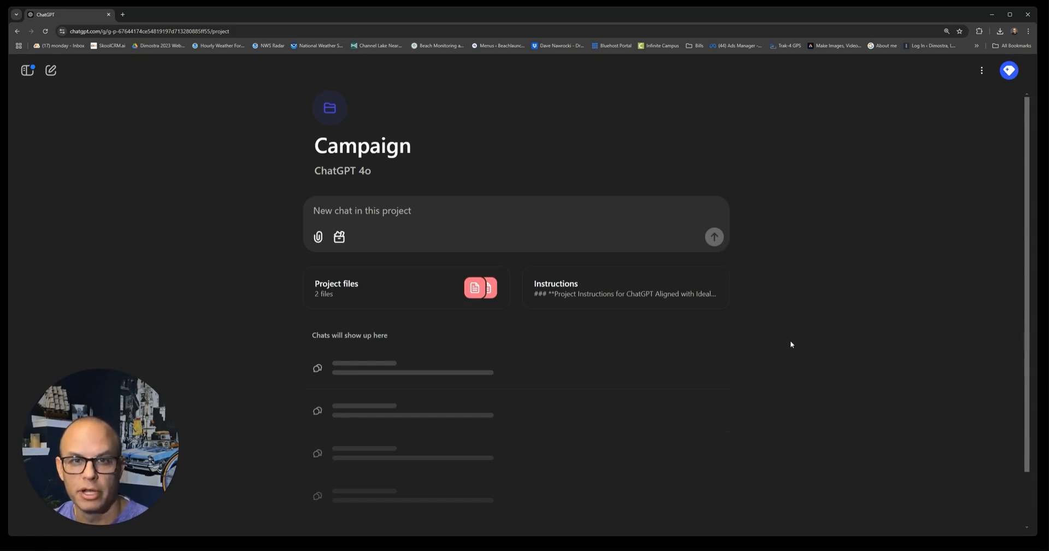
# Start a project chat with the prompt "draft a skool post announcing this promotion" and read through the generated post.
pyautogui.click(473, 210)
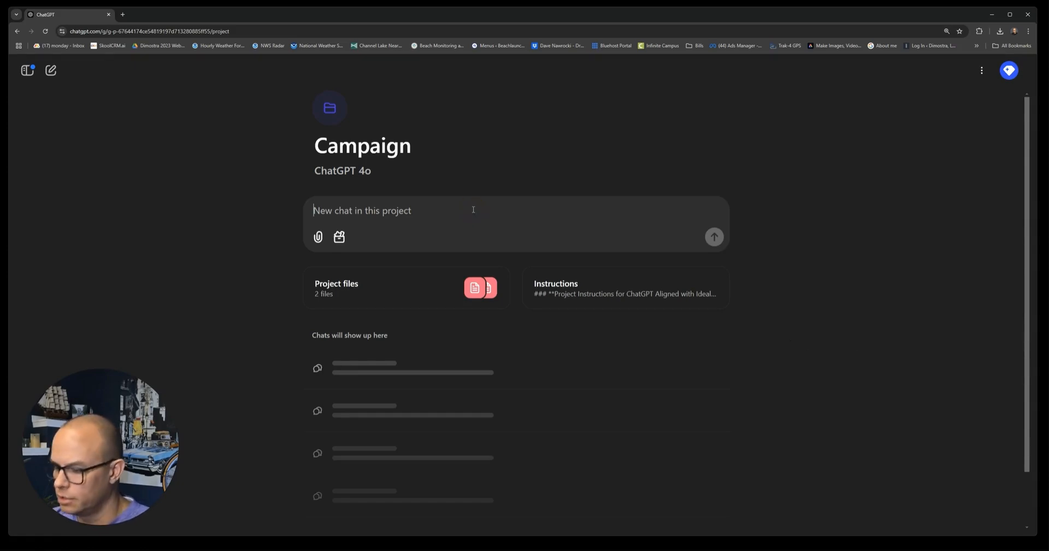
pyautogui.write('draft a ')
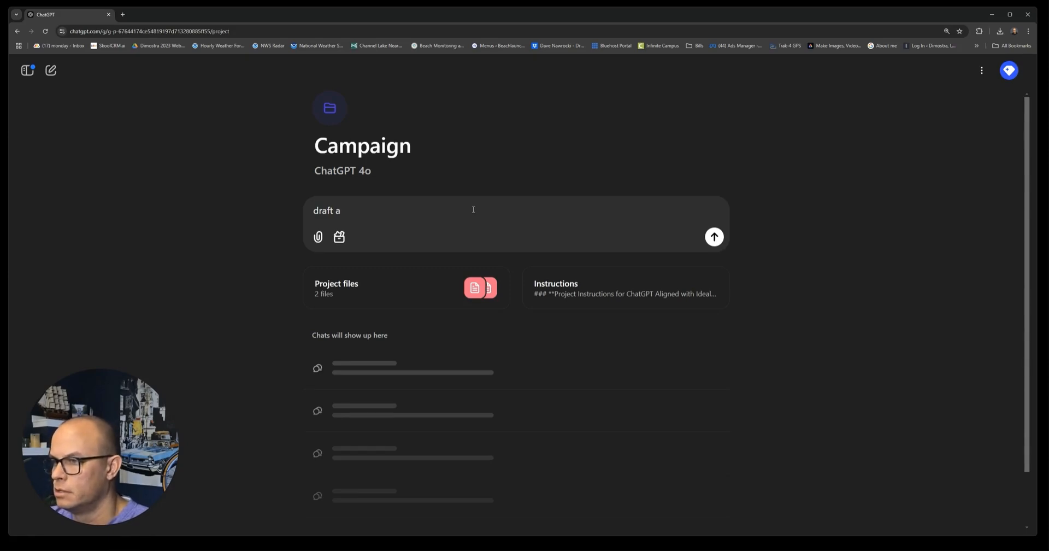
pyautogui.write('skool post')
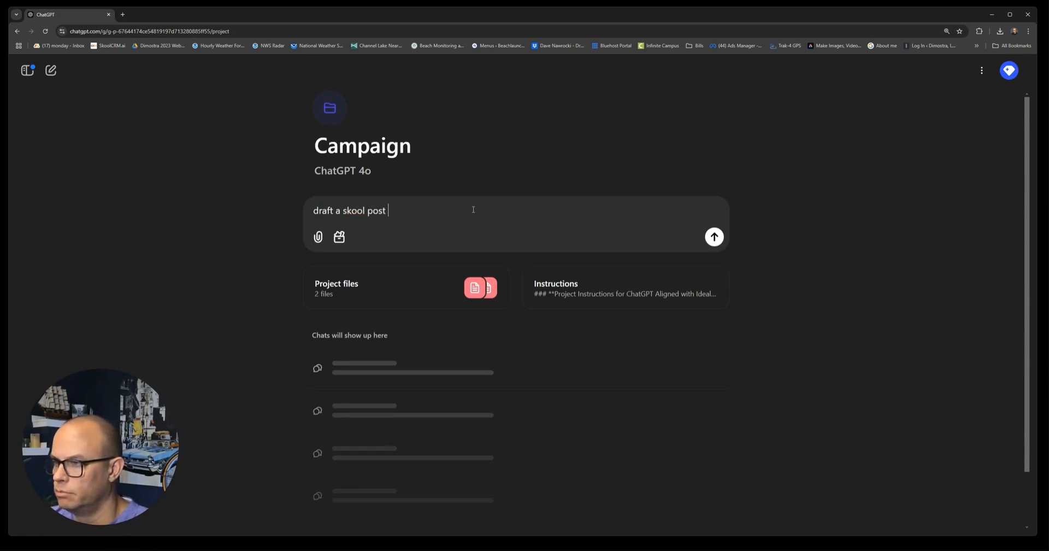
pyautogui.write(' annou')
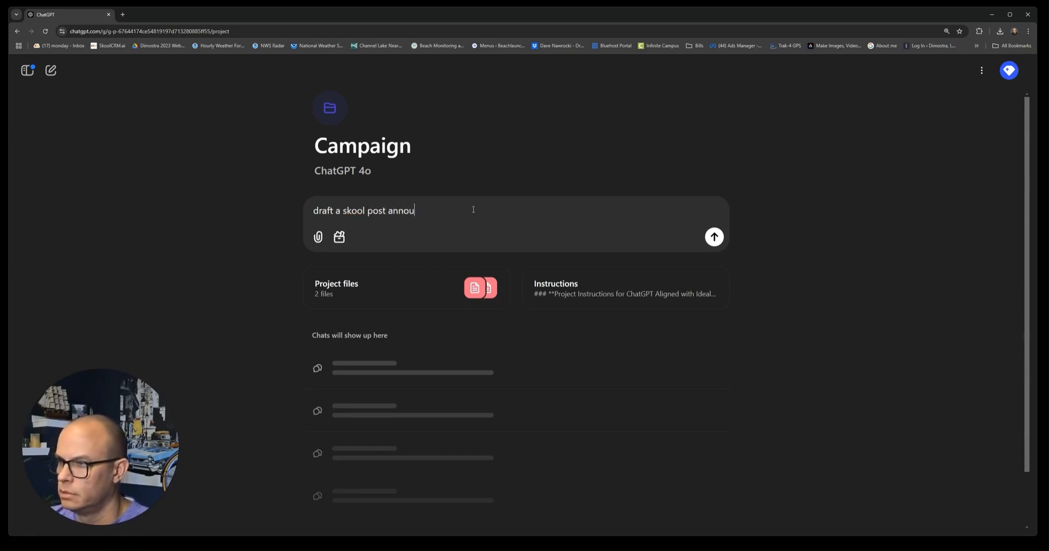
pyautogui.write('ncing this pr')
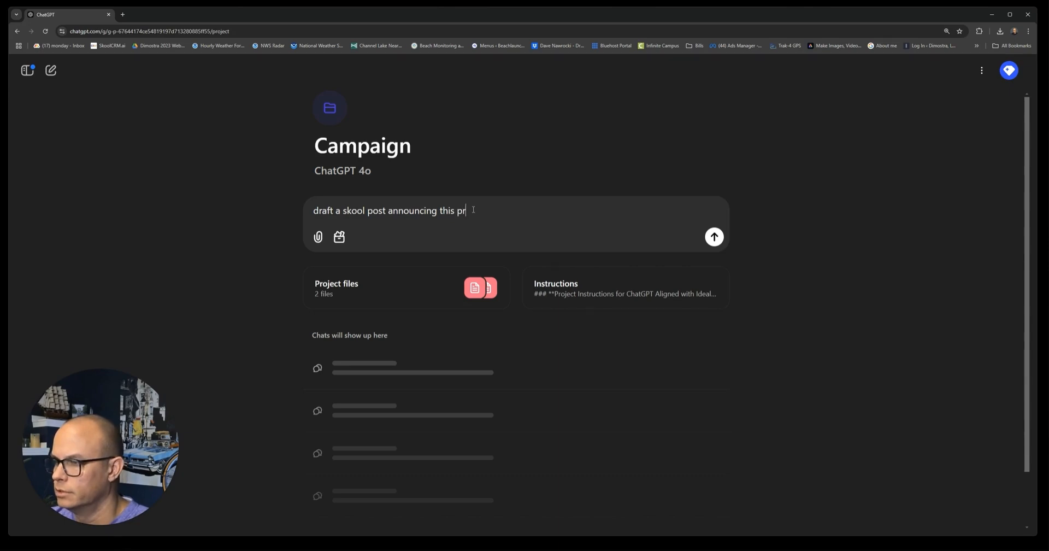
pyautogui.write('omotion')
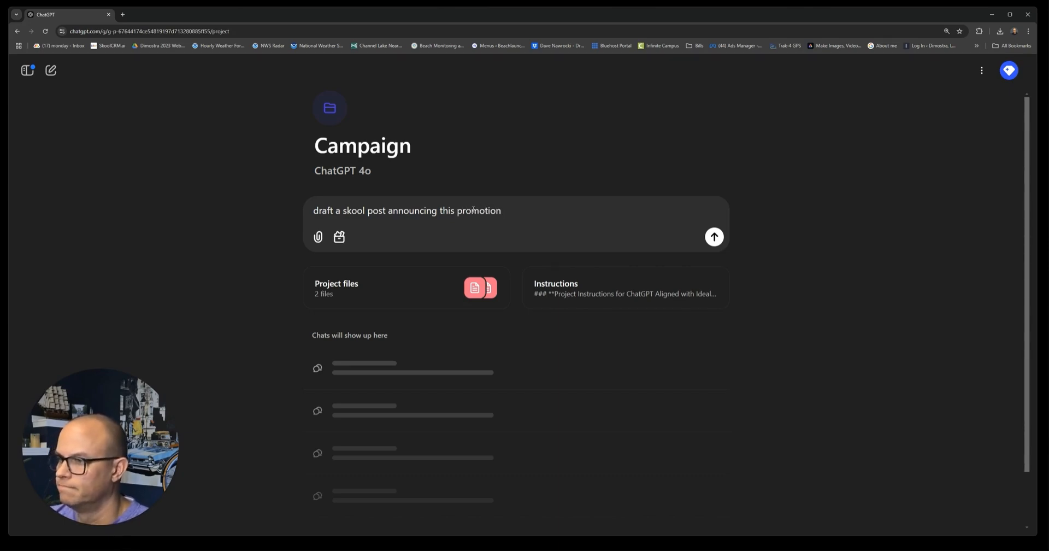
pyautogui.press('Return')
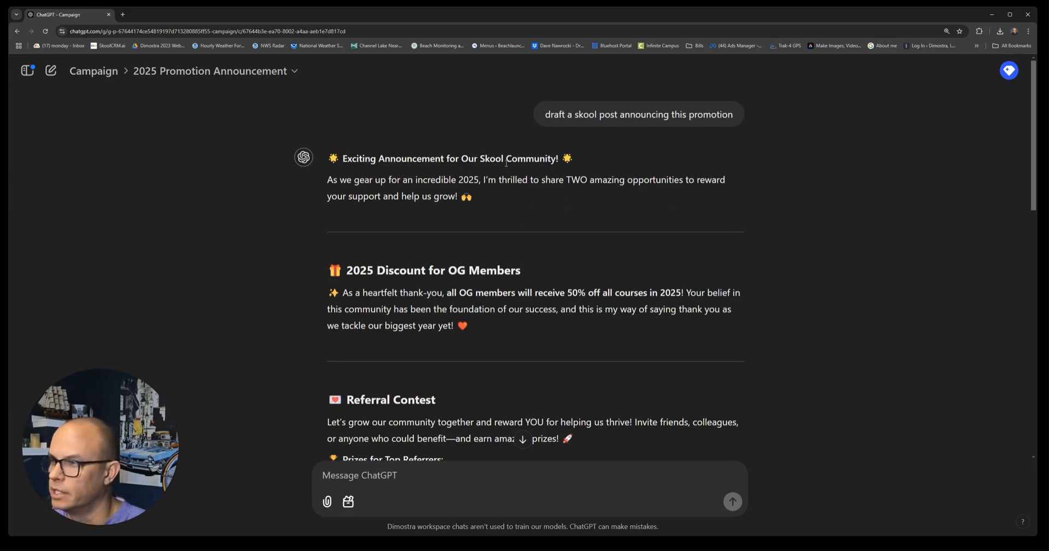
pyautogui.moveTo(1029, 129); pyautogui.dragTo(1011, 373)
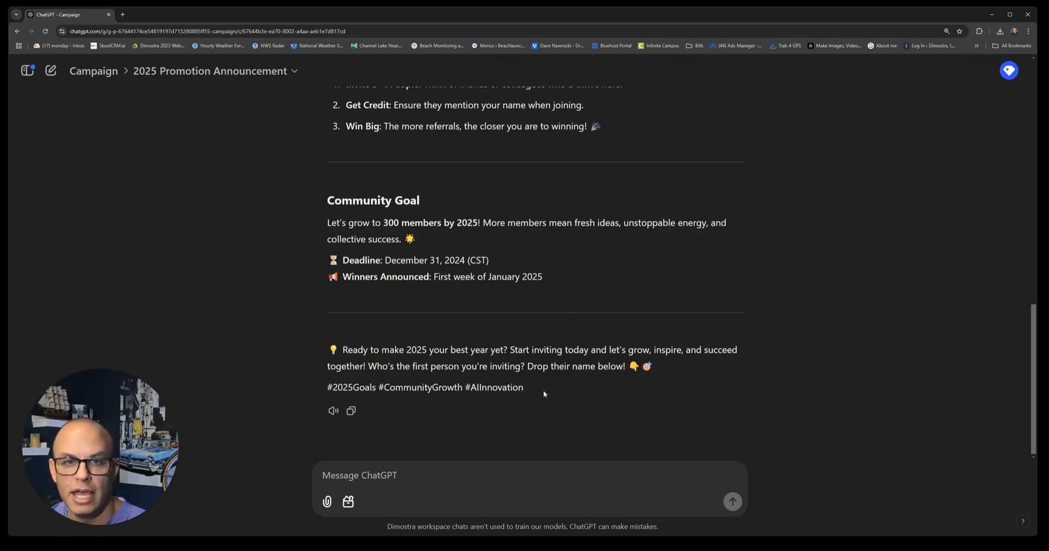
pyautogui.scroll(15, 195, 248)
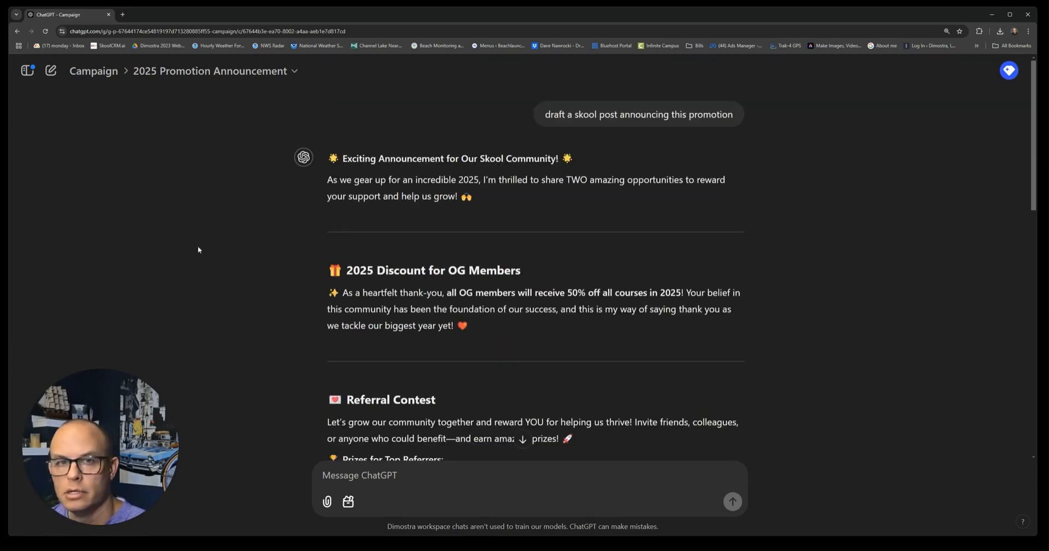
pyautogui.scroll(-15, 222, 251)
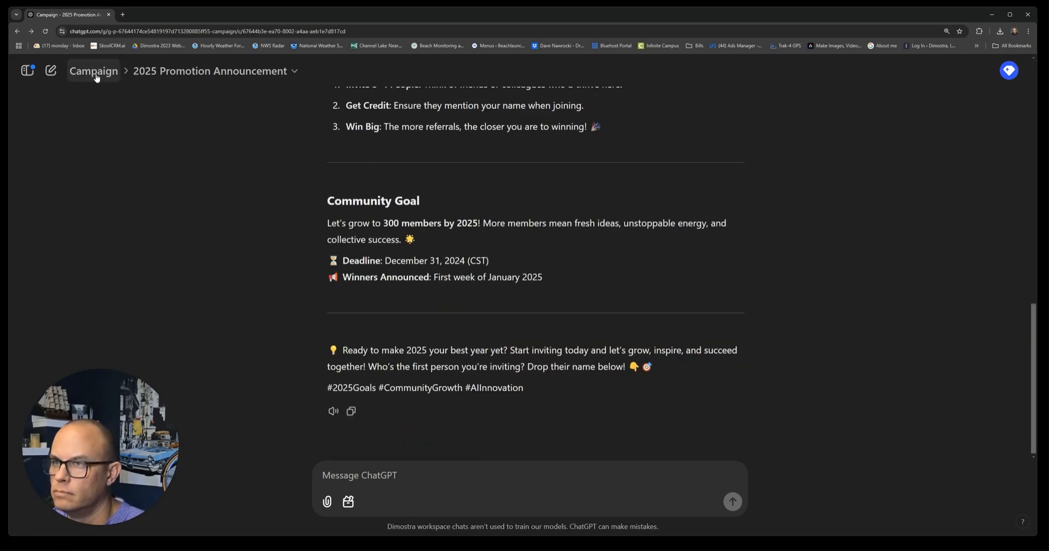
# Start a new Campaign project chat with the prompt "please draft a email newsletter announcing the promotion" and read through the draft.
pyautogui.click(93, 71)
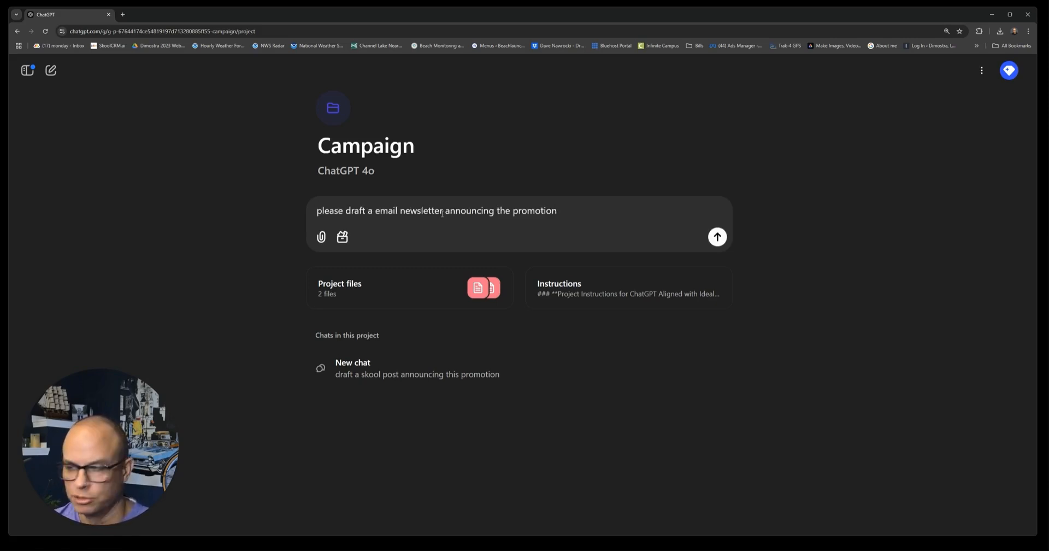
pyautogui.press('Return')
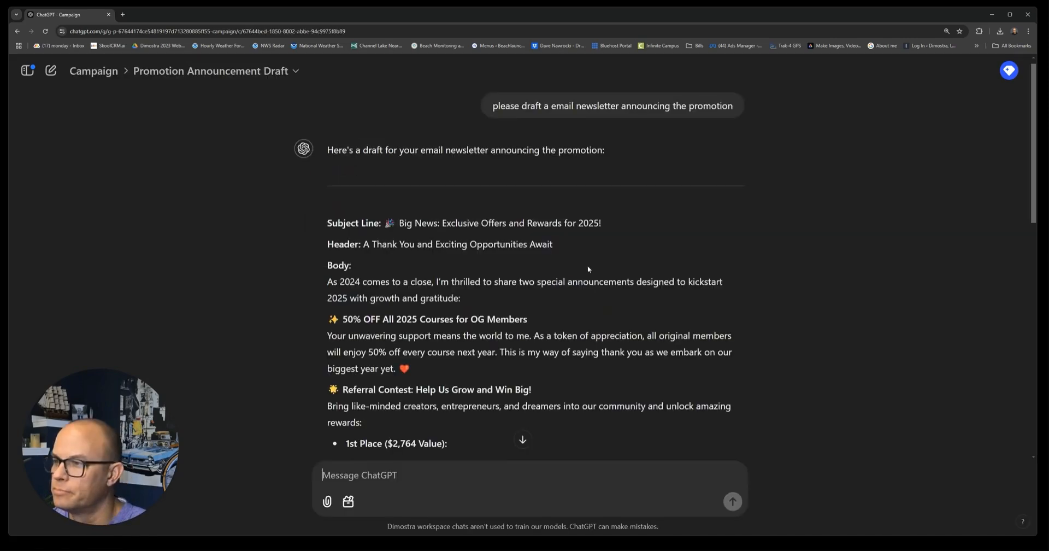
pyautogui.scroll(-1, 588, 265)
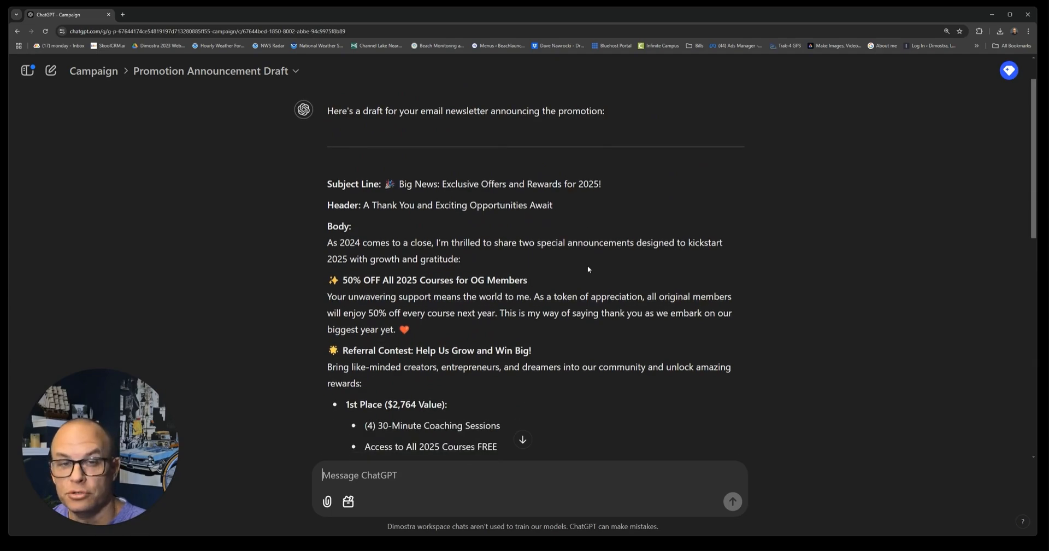
pyautogui.scroll(-8, 603, 275)
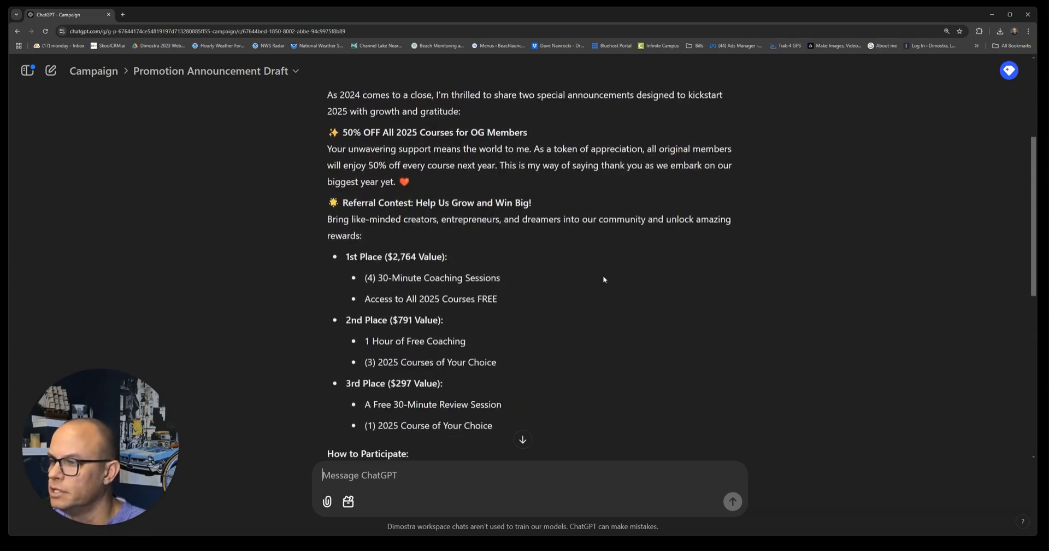
pyautogui.scroll(-2, 602, 275)
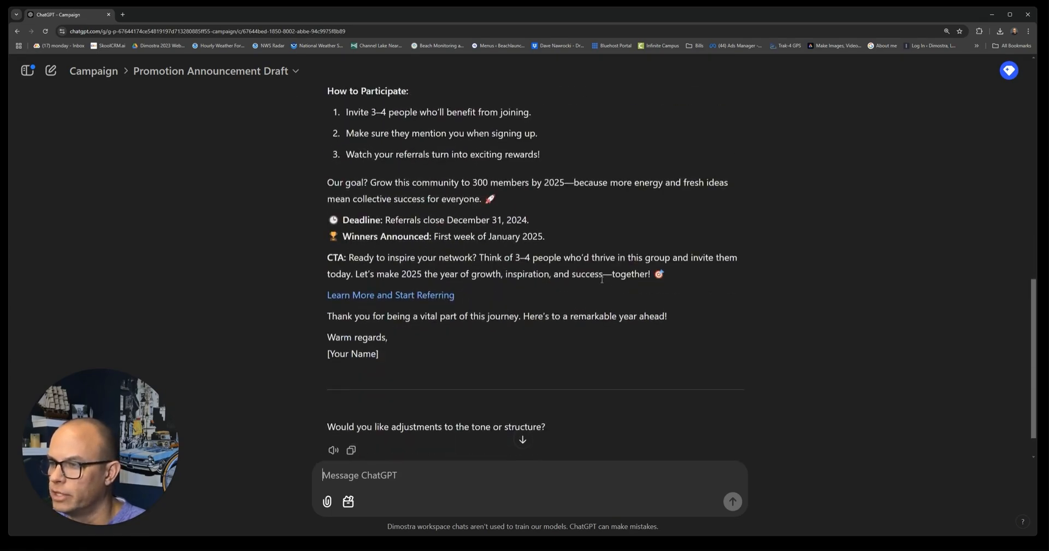
pyautogui.scroll(2, 573, 281)
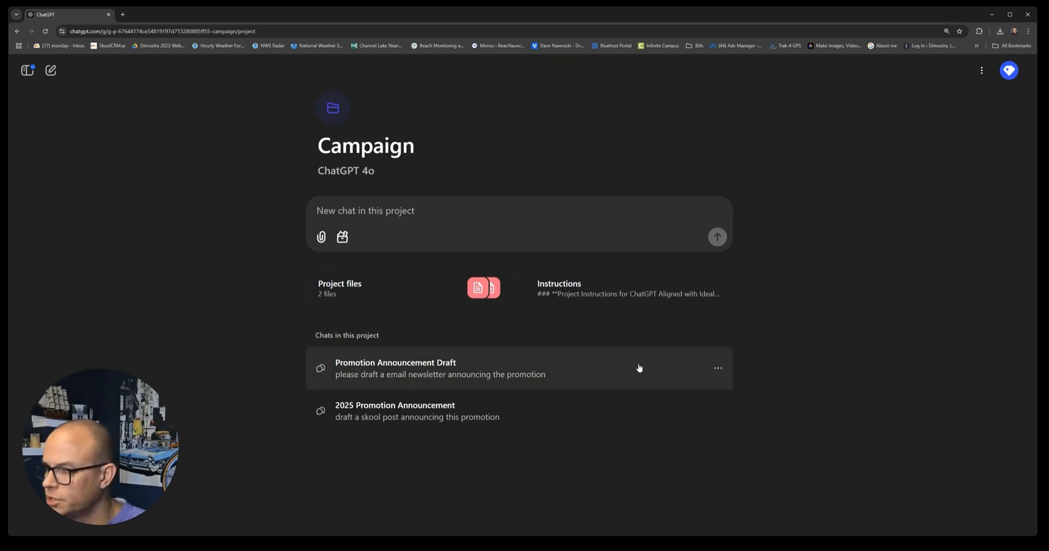
# Rename the project's email newsletter chat as "Email Newsletter".
pyautogui.click(718, 368)
pyautogui.click(749, 458)
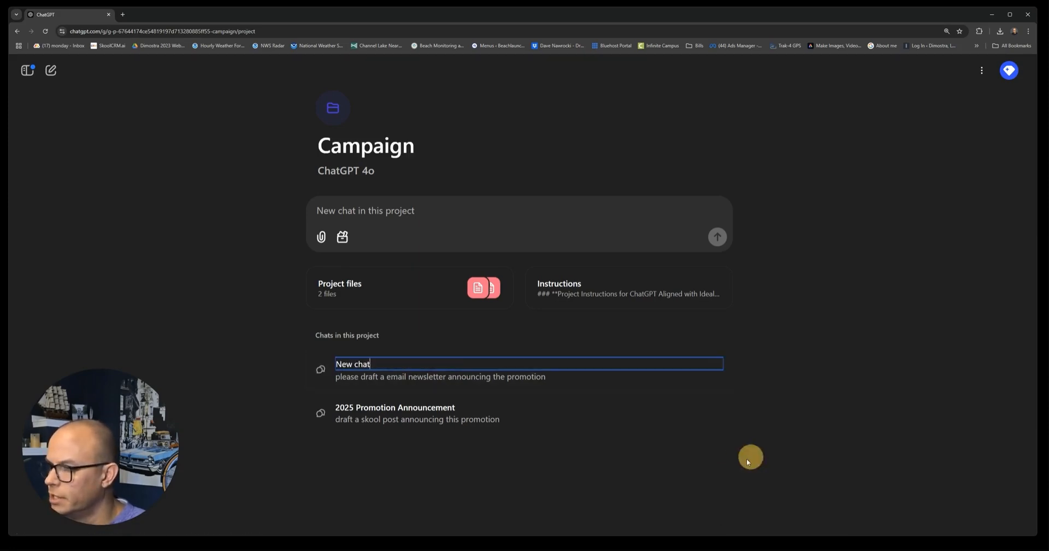
pyautogui.press('BackSpace')
pyautogui.press('BackSpace')
pyautogui.press('BackSpace')
pyautogui.press('BackSpace')
pyautogui.press('BackSpace')
pyautogui.press('BackSpace')
pyautogui.press('BackSpace')
pyautogui.press('BackSpace')
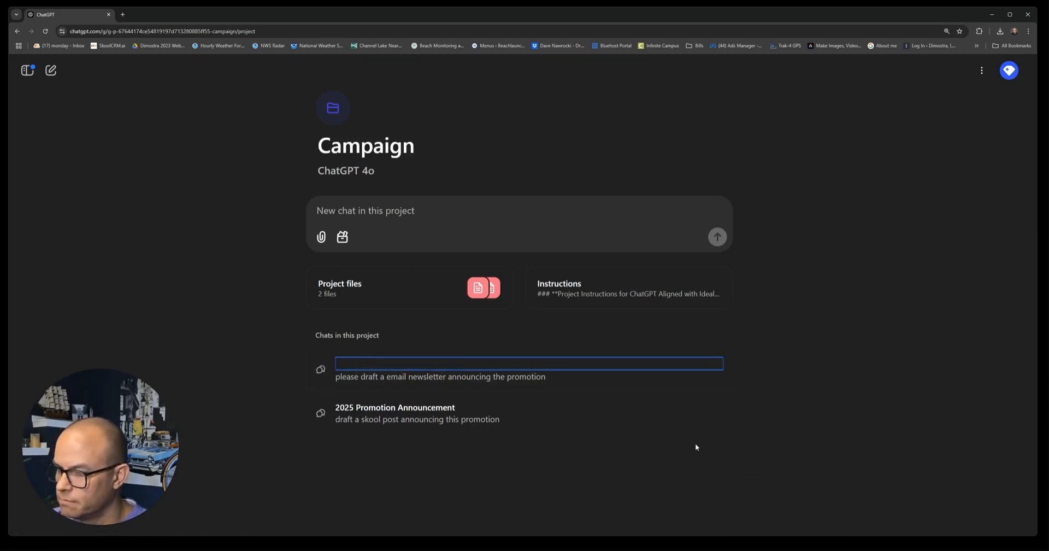
pyautogui.write('Email')
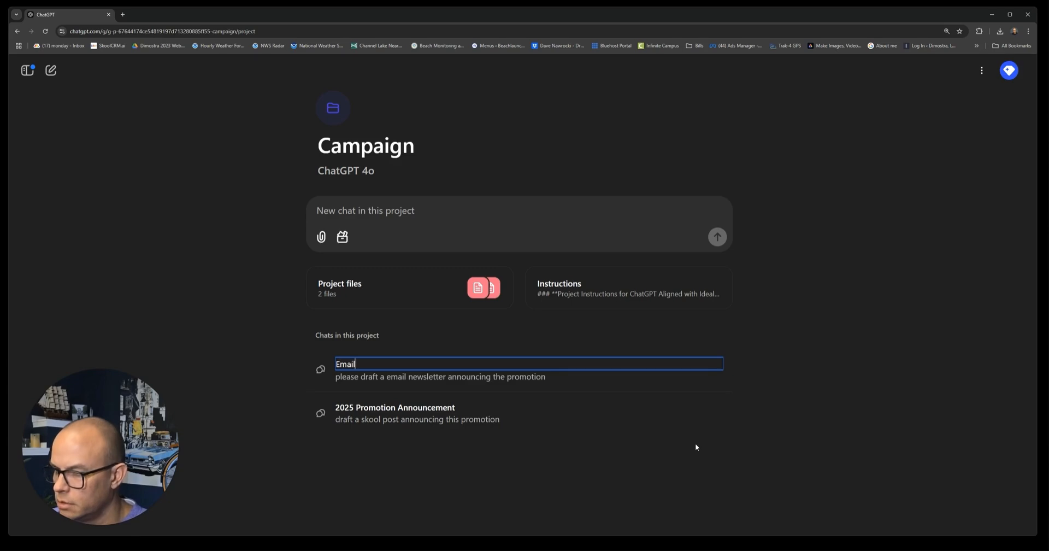
pyautogui.write(' Newsletter')
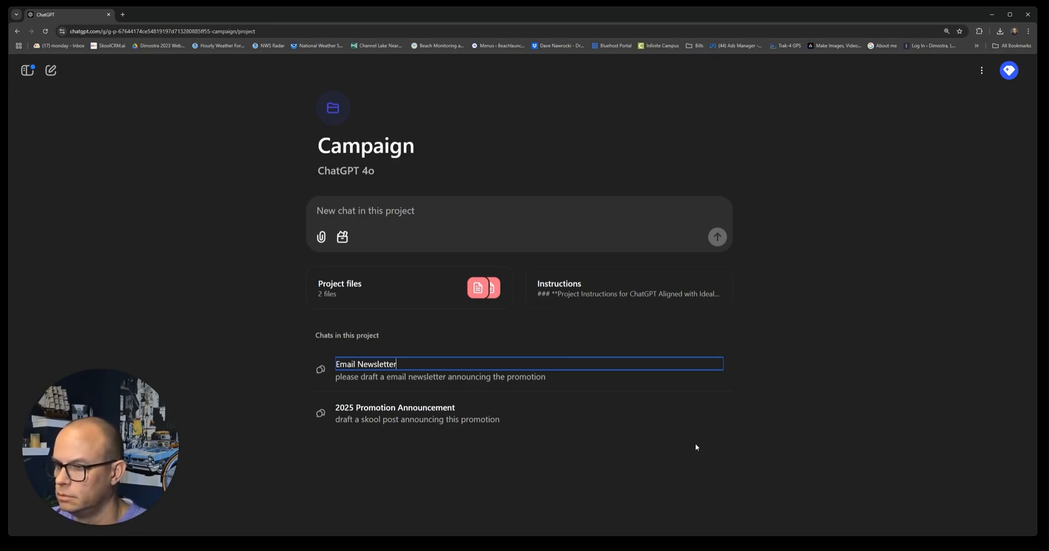
pyautogui.press('Return')
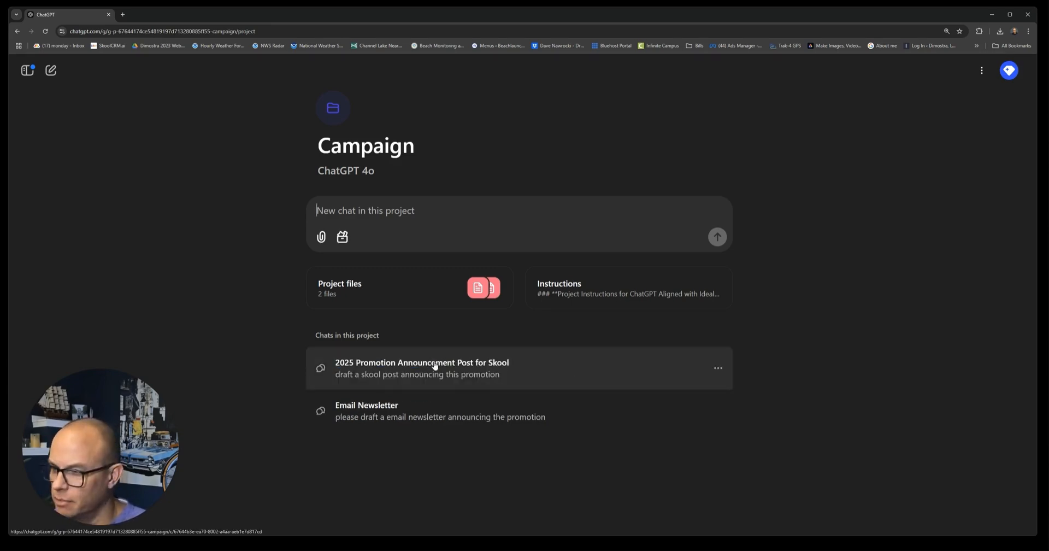
# Open the "2025 Promotion Announcement Post for Skool" chat and look through the referral contest and prize details.
pyautogui.click(432, 364)
pyautogui.scroll(8, 448, 284)
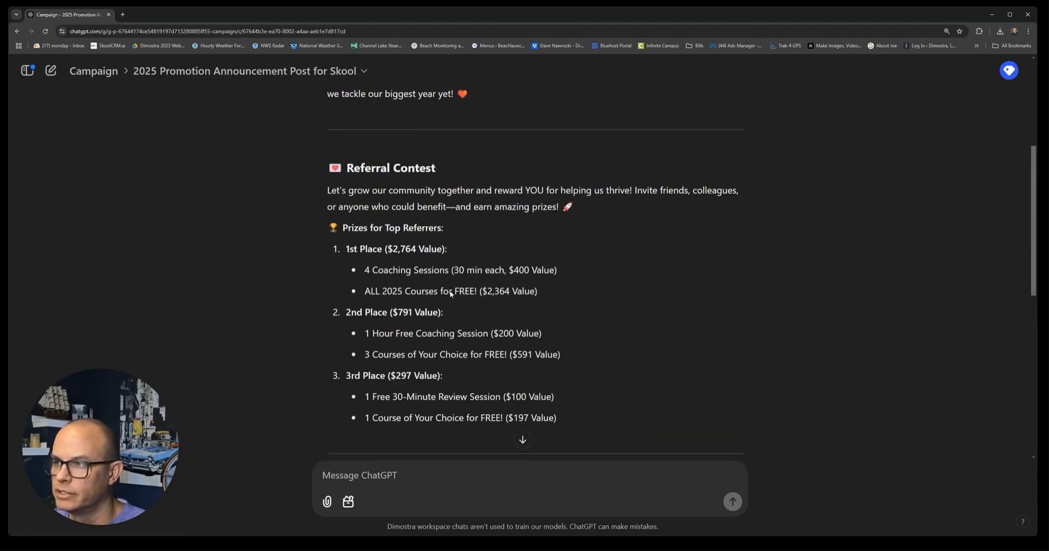
pyautogui.scroll(-8, 449, 292)
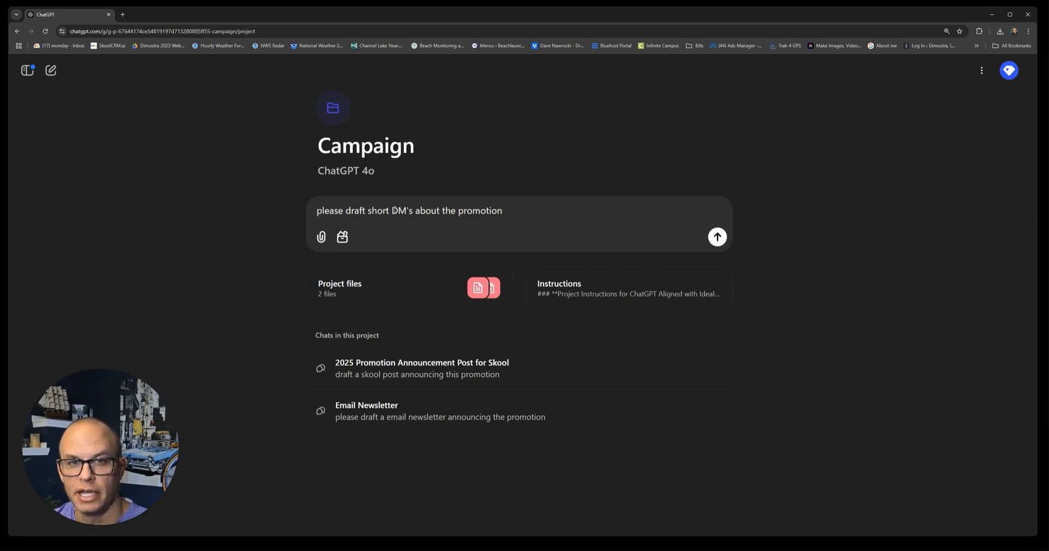
# Start a project chat with "please draft short DM's about the promotion", read the drafts, and switch to the Email Newsletter chat.
pyautogui.click(718, 237)
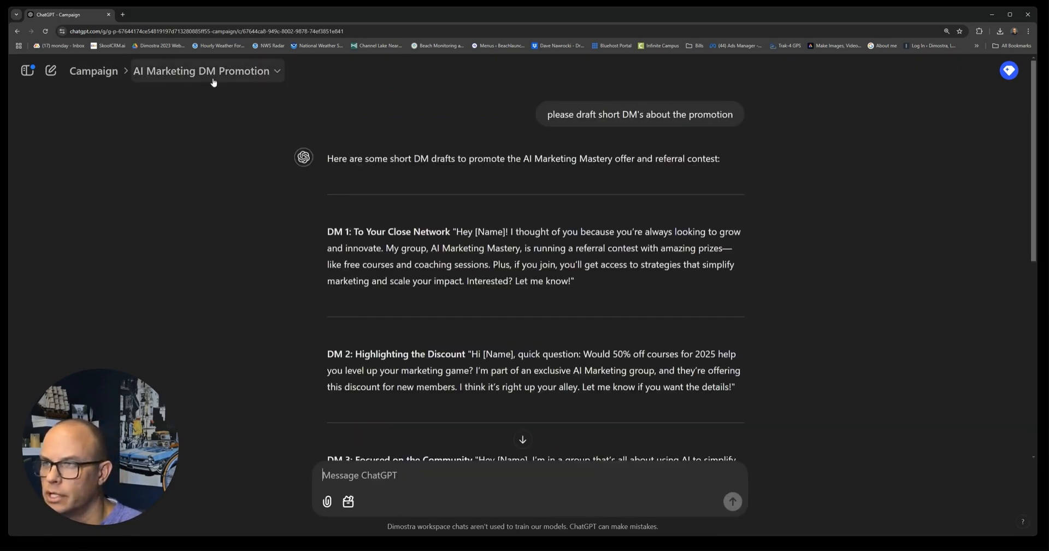
pyautogui.scroll(-6, 536, 316)
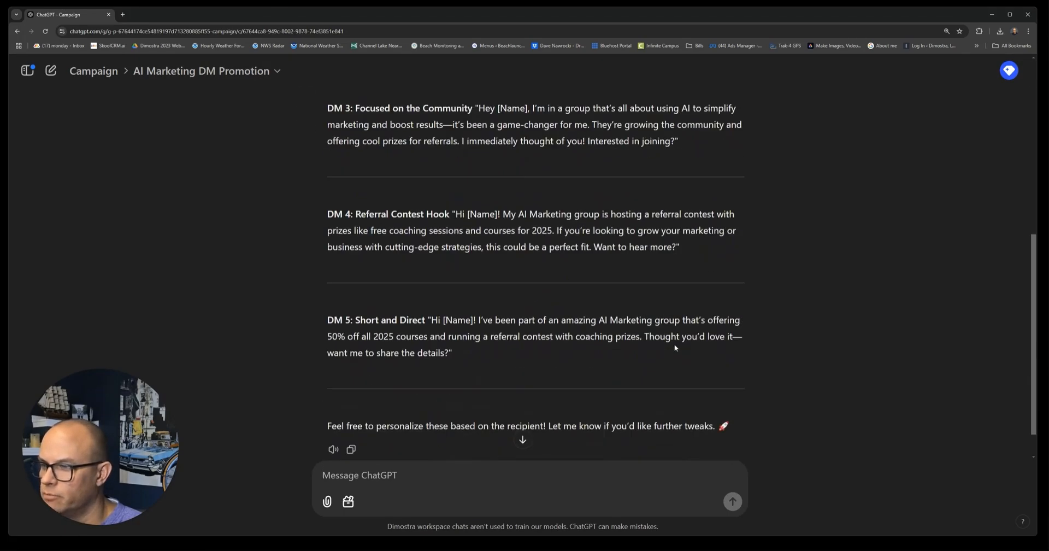
pyautogui.scroll(6, 554, 280)
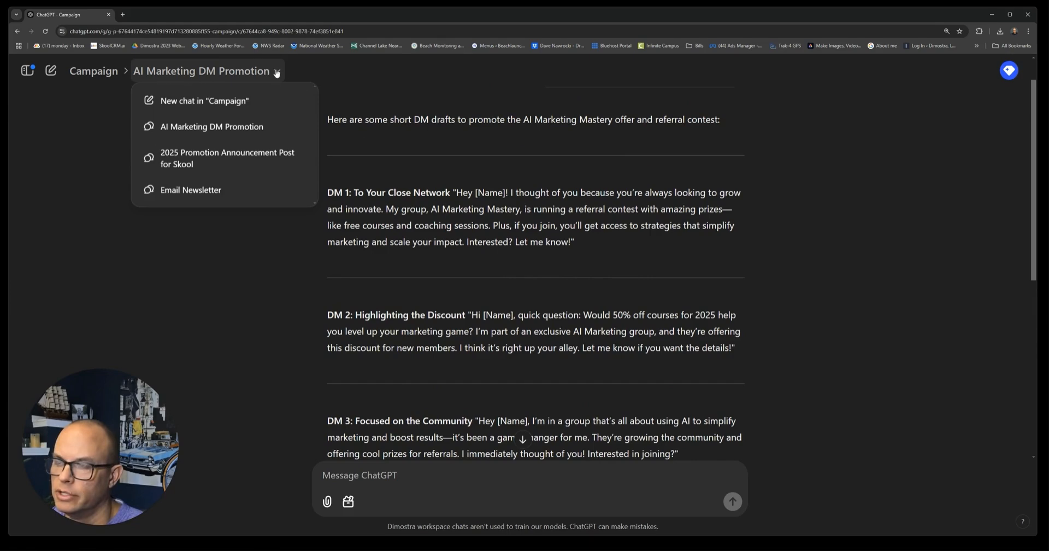
pyautogui.click(202, 190)
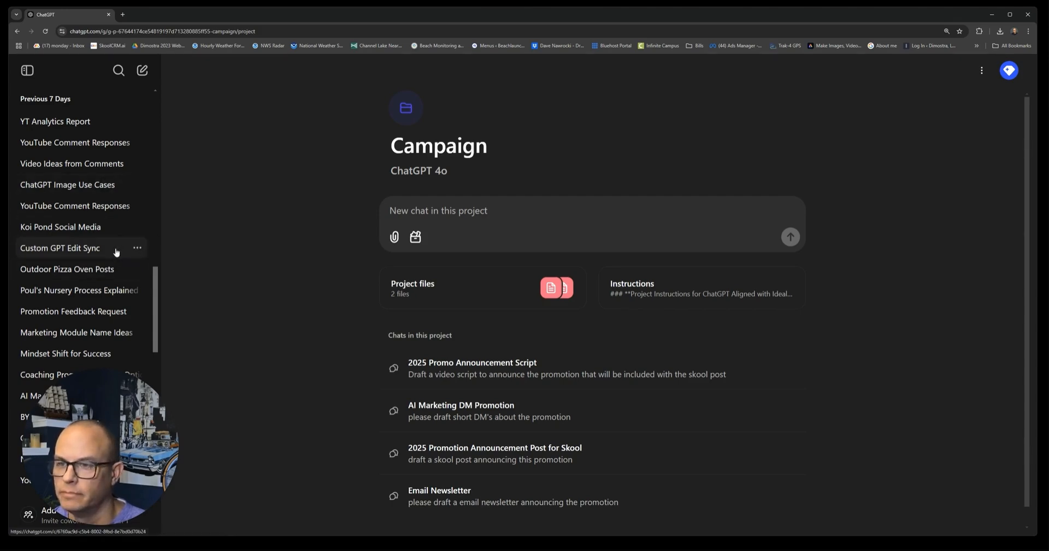
# Examine the add-to-project choices for the "Custom GPT Edit Sync" chat and the options for "ChatGPT Image Use Cases", and hide the chat list.
pyautogui.click(138, 249)
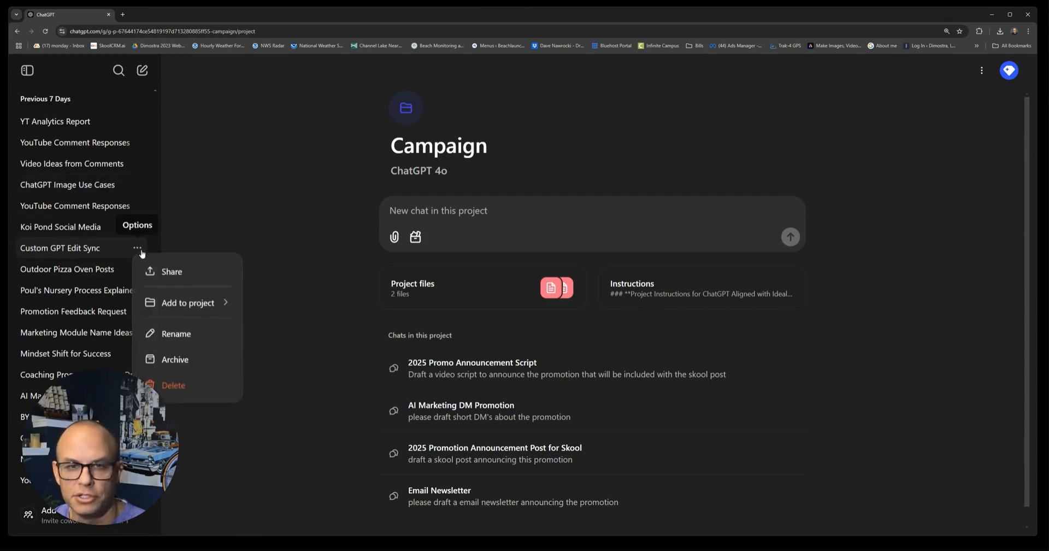
pyautogui.moveTo(158, 304)
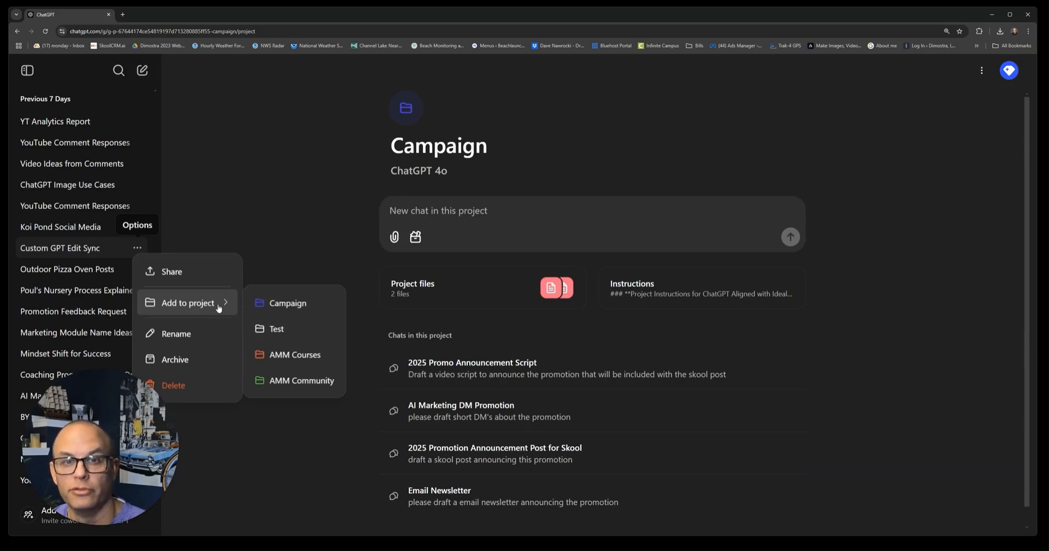
pyautogui.scroll(1, 76, 145)
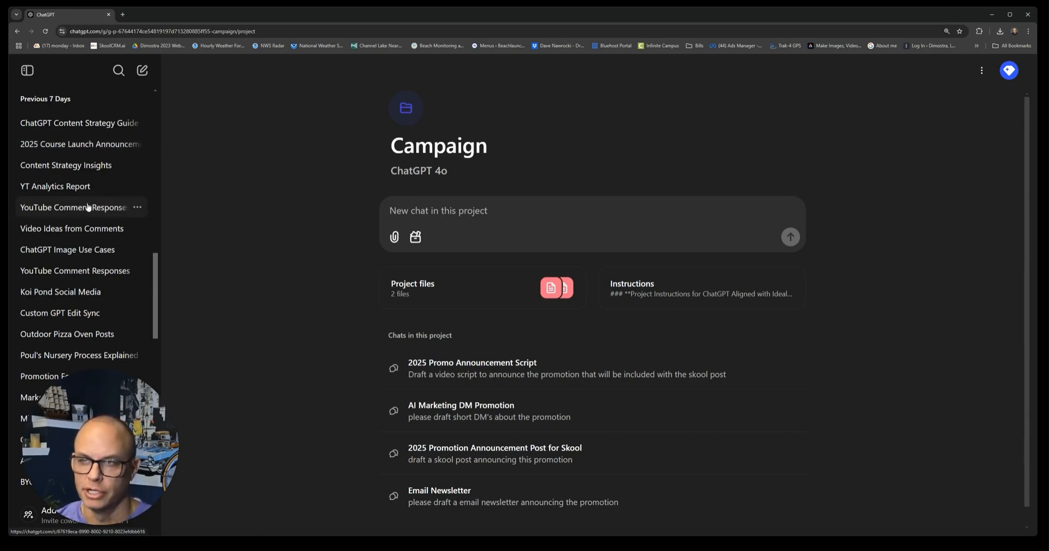
pyautogui.click(139, 250)
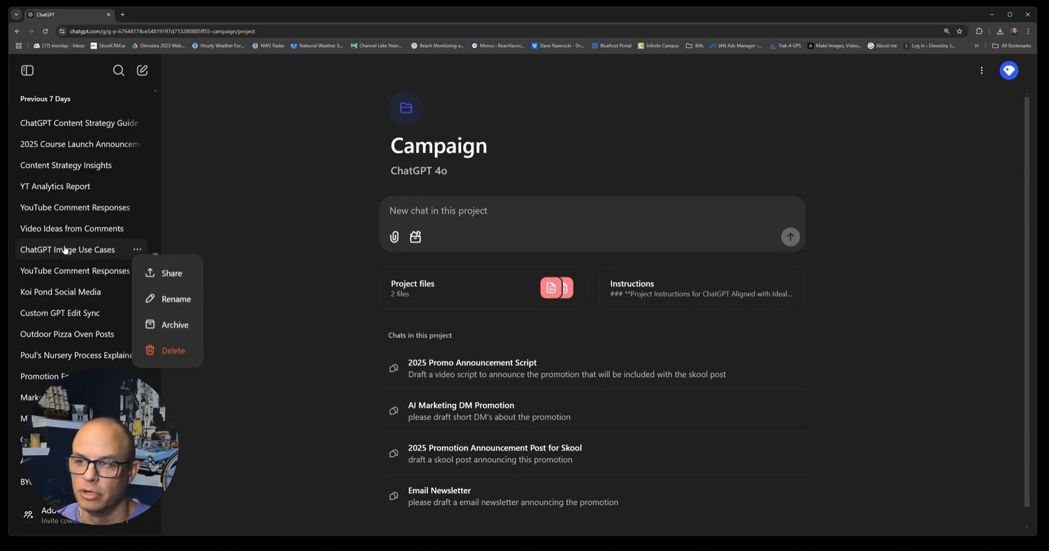
pyautogui.click(255, 218)
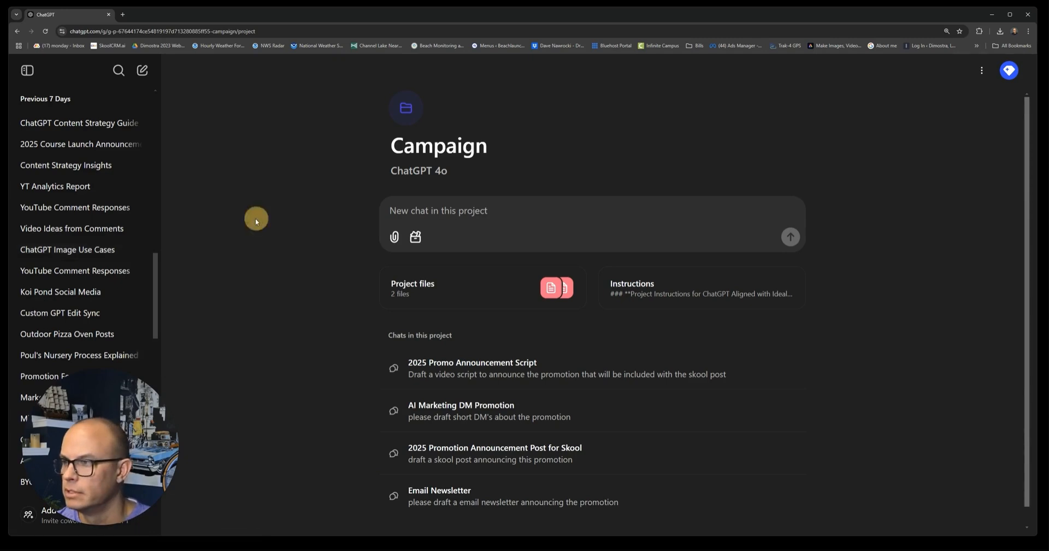
pyautogui.hotkey('ctrl', 'shift', 's')
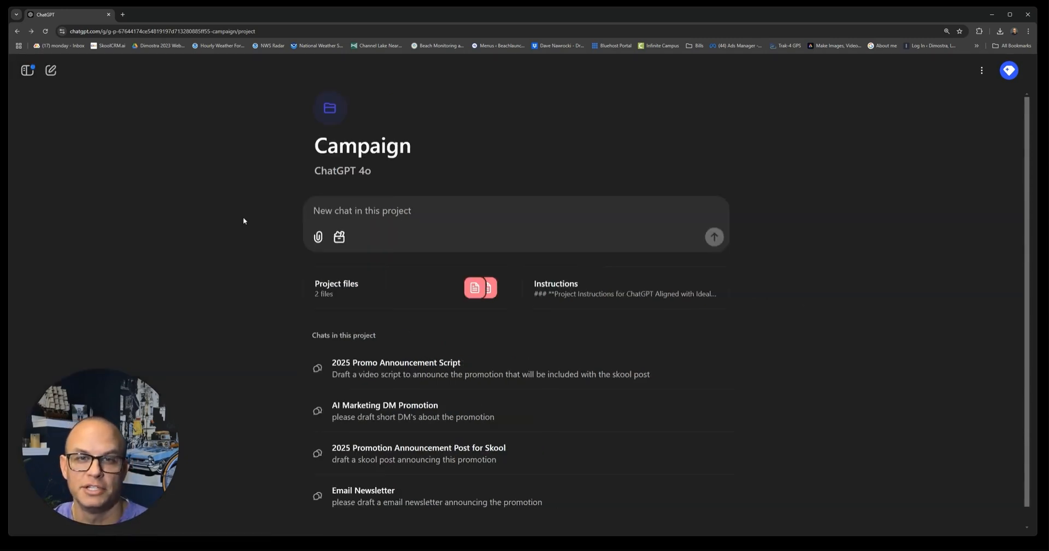